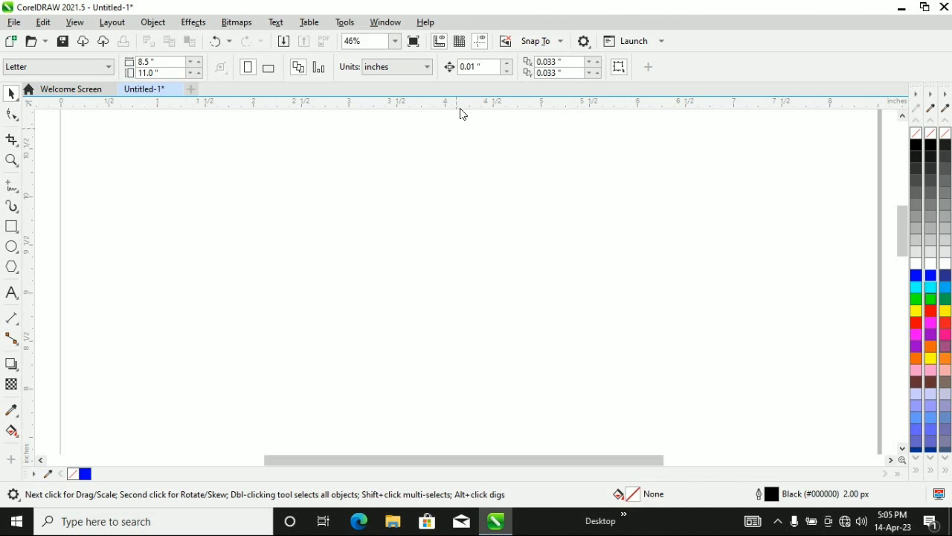
Place a horizontal and a vertical guideline crossing on the page, the vertical at about 3.932 inches
{"action": "mouse_move", "coordinate": [456, 108]}
{"action": "left_mouse_down"}
{"action": "mouse_move", "coordinate": [465, 291]}
{"action": "mouse_move", "coordinate": [465, 278]}
{"action": "left_mouse_up"}
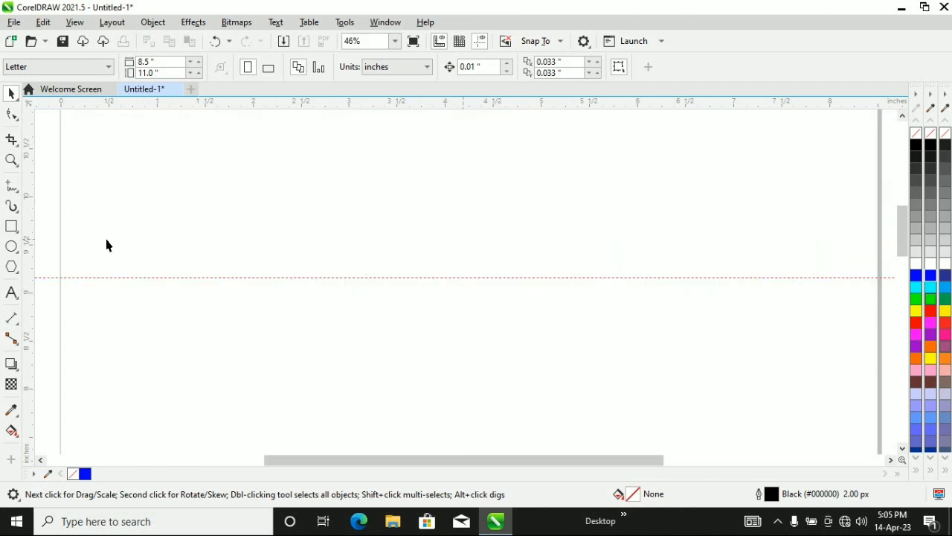
{"action": "left_click_drag", "start_coordinate": [30, 262], "coordinate": [439, 262]}
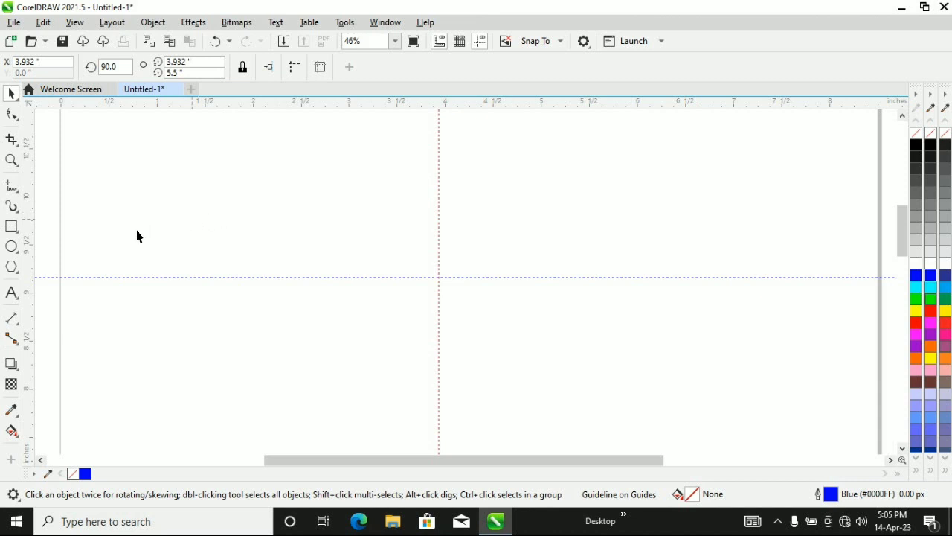
Draw a 3.327-inch circle, centre it on the guideline intersection, and zoom to fit it
{"action": "left_click", "coordinate": [11, 246]}
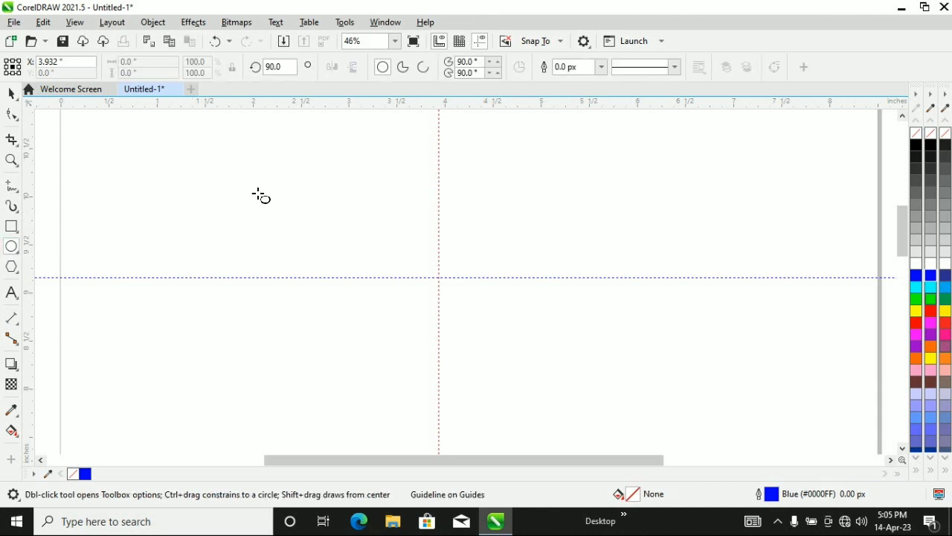
{"action": "mouse_move", "coordinate": [261, 156]}
{"action": "left_mouse_down"}
{"action": "mouse_move", "coordinate": [534, 460]}
{"action": "mouse_move", "coordinate": [526, 428]}
{"action": "left_mouse_up"}
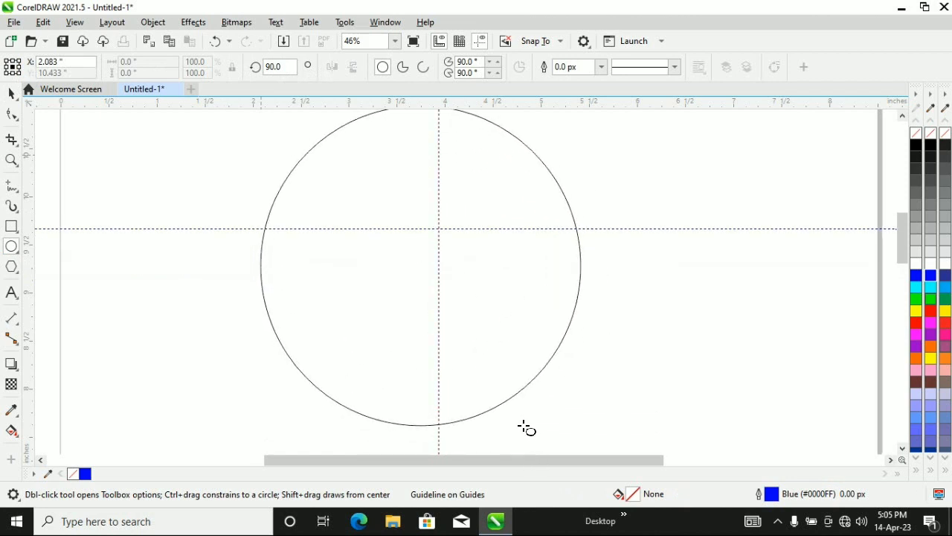
{"action": "left_click", "coordinate": [11, 93]}
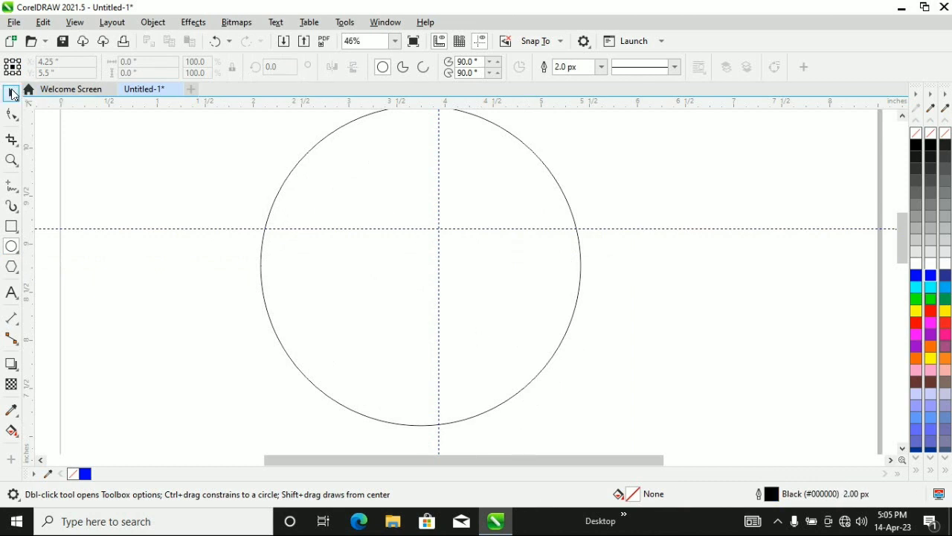
{"action": "left_click", "coordinate": [402, 283]}
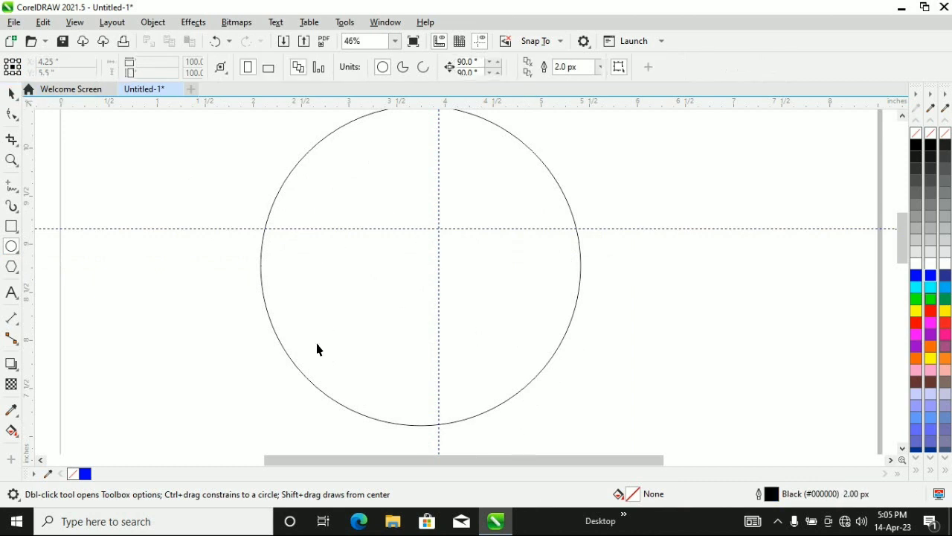
{"action": "left_click", "coordinate": [307, 381]}
{"action": "left_click_drag", "start_coordinate": [420, 265], "coordinate": [439, 228]}
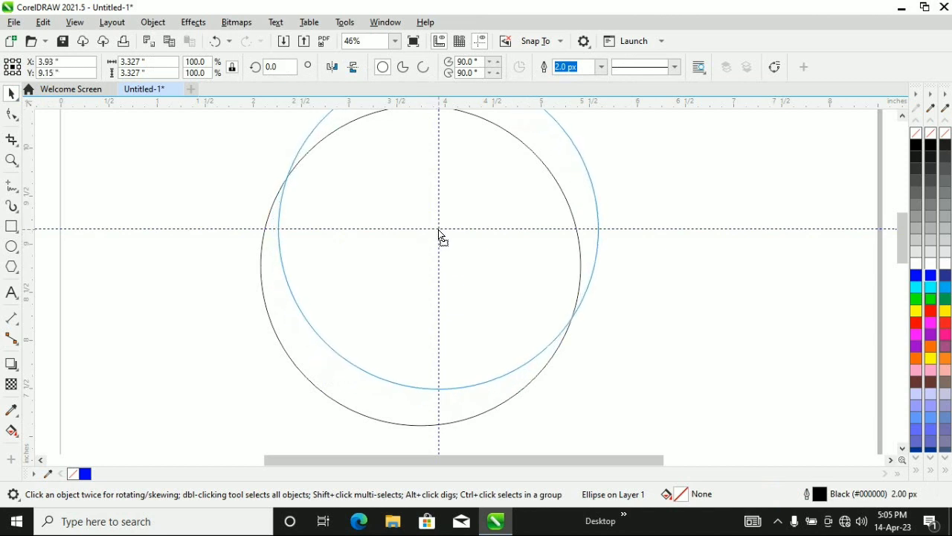
{"action": "left_click_drag", "start_coordinate": [439, 228], "coordinate": [439, 228]}
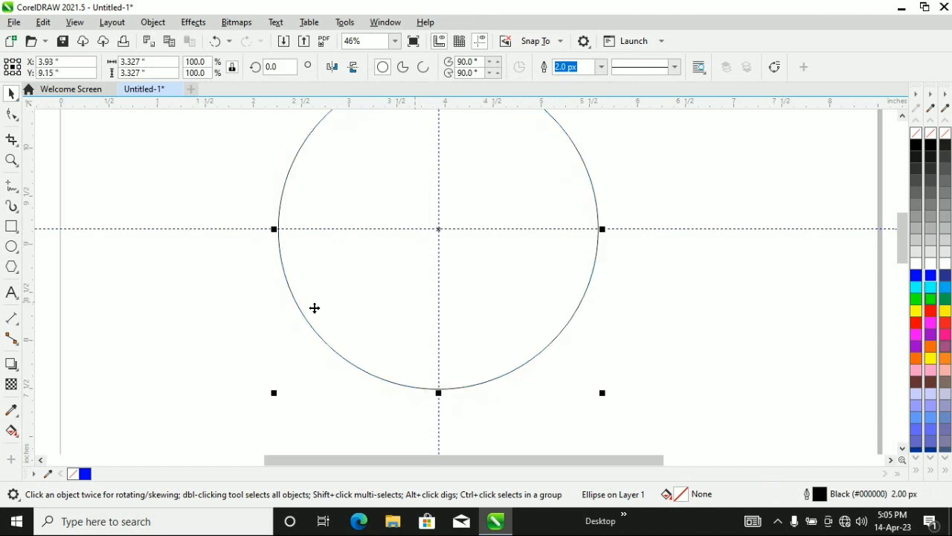
{"action": "key", "text": "shift+F2"}
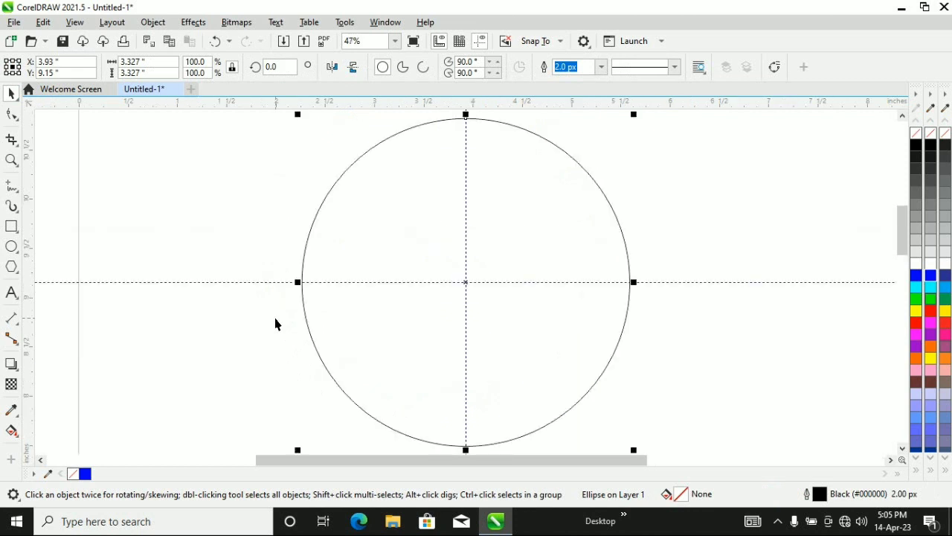
{"action": "left_click", "coordinate": [12, 230]}
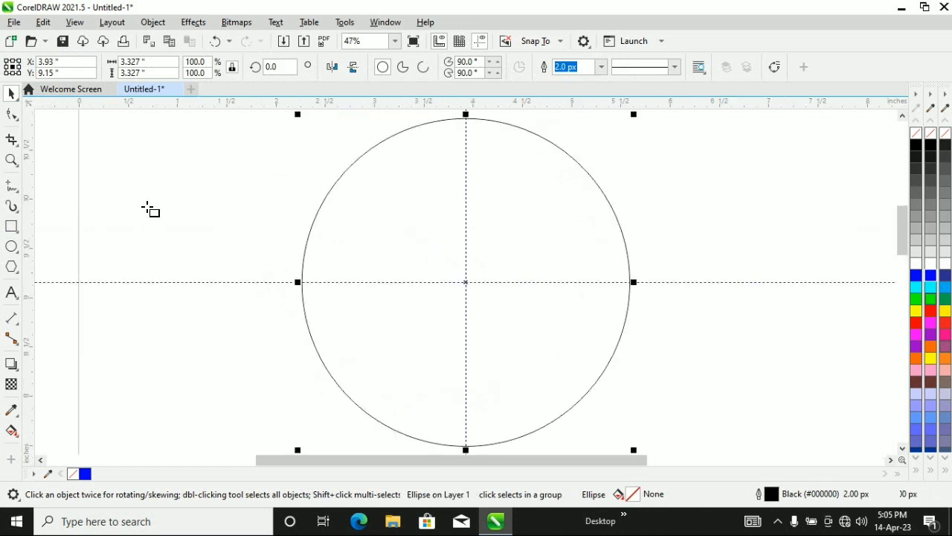
Draw a 1.683-inch square and rotate it 315° into a diamond
{"action": "left_click_drag", "start_coordinate": [123, 194], "coordinate": [251, 360]}
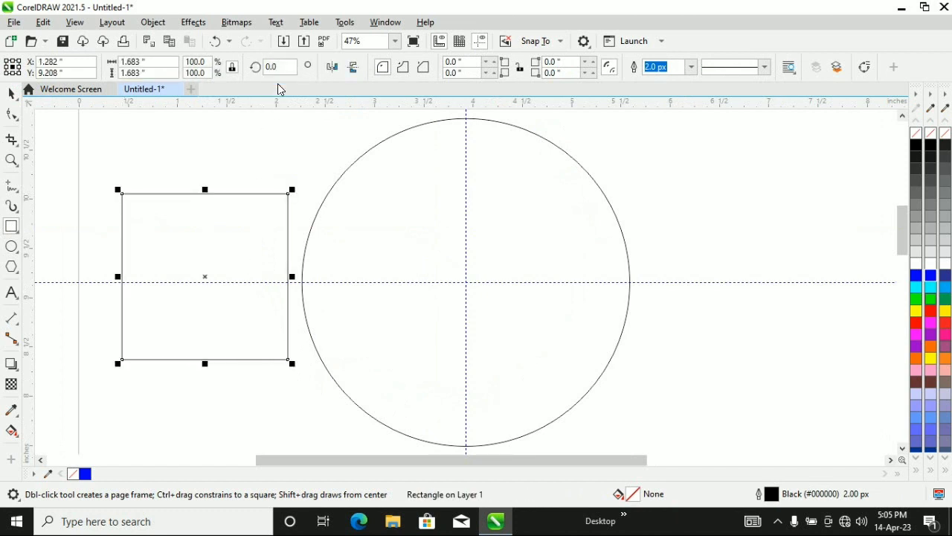
{"action": "left_click", "coordinate": [270, 67]}
{"action": "type", "text": "315"}
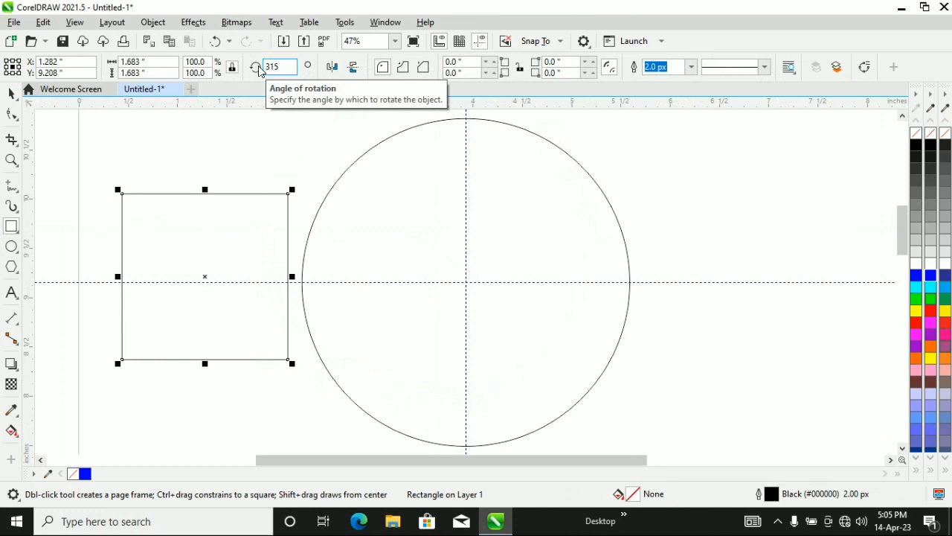
{"action": "key", "text": "Return"}
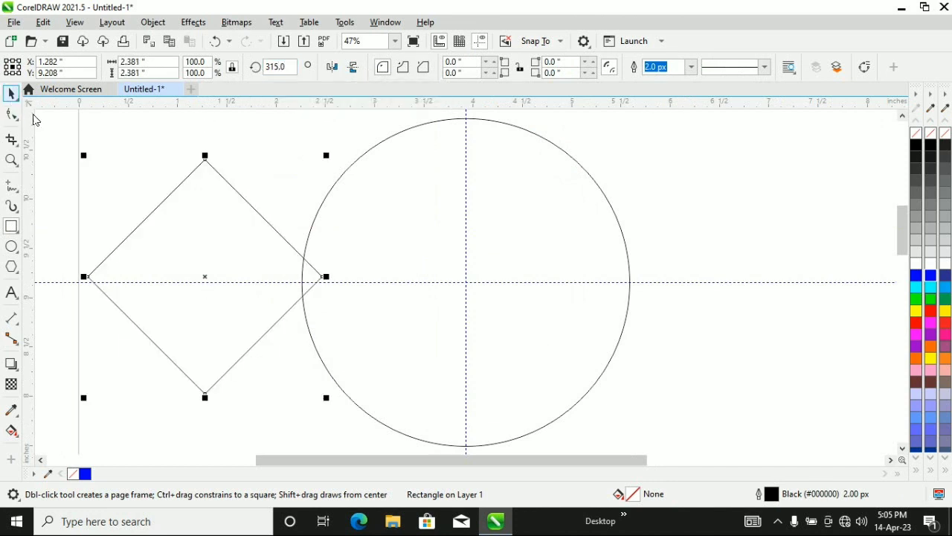
Move the diamond so its bottom corner rests on the circle's centre
{"action": "key", "text": "space"}
{"action": "left_click", "coordinate": [224, 275]}
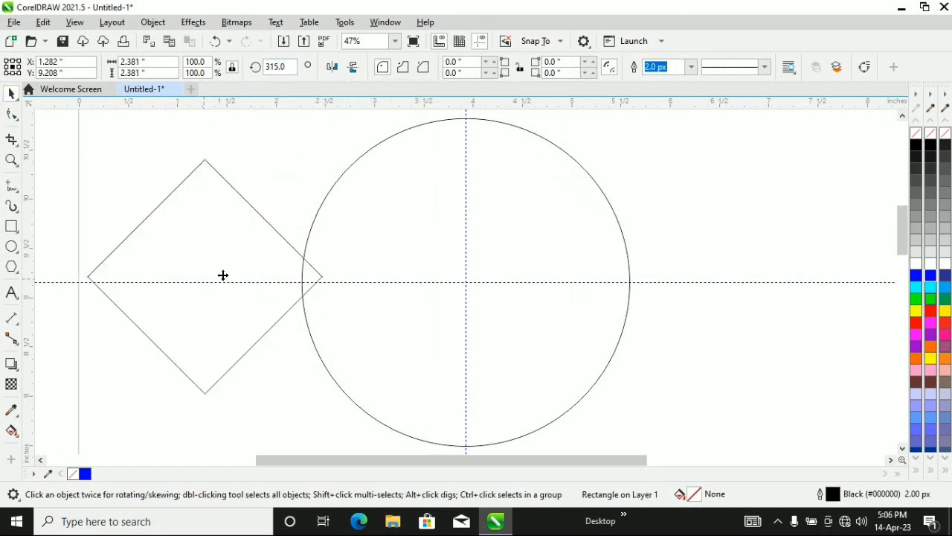
{"action": "left_click_drag", "start_coordinate": [223, 275], "coordinate": [465, 167]}
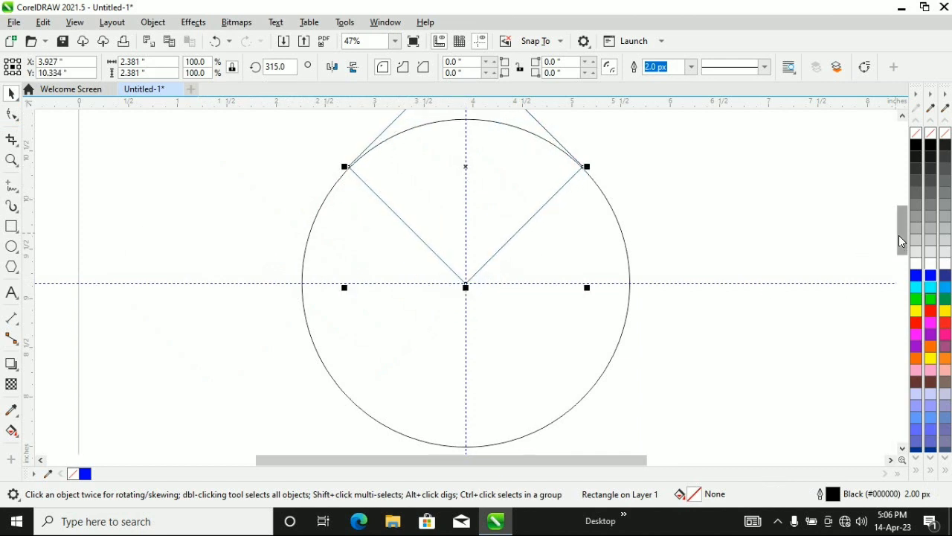
{"action": "left_click_drag", "start_coordinate": [899, 235], "coordinate": [901, 226]}
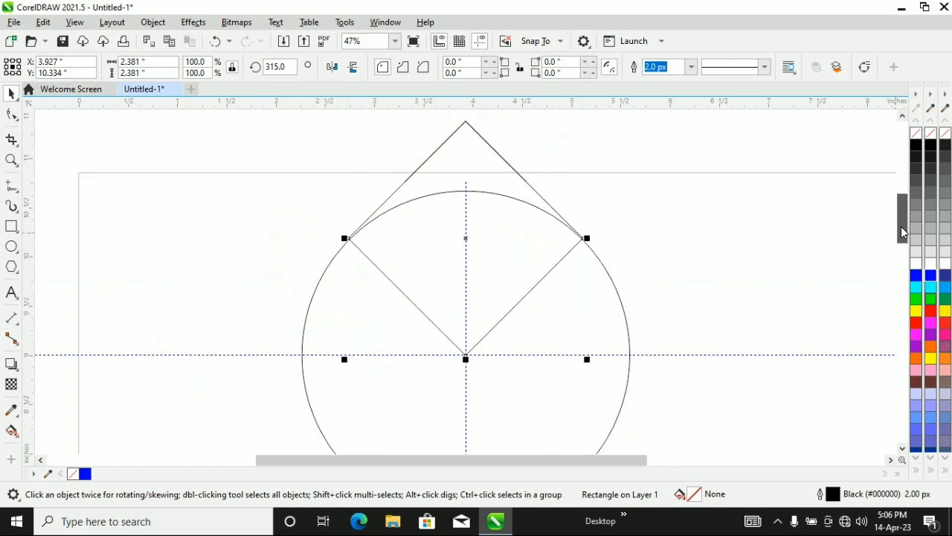
Convert the diamond to curves with the Shape tool
{"action": "left_click", "coordinate": [12, 116]}
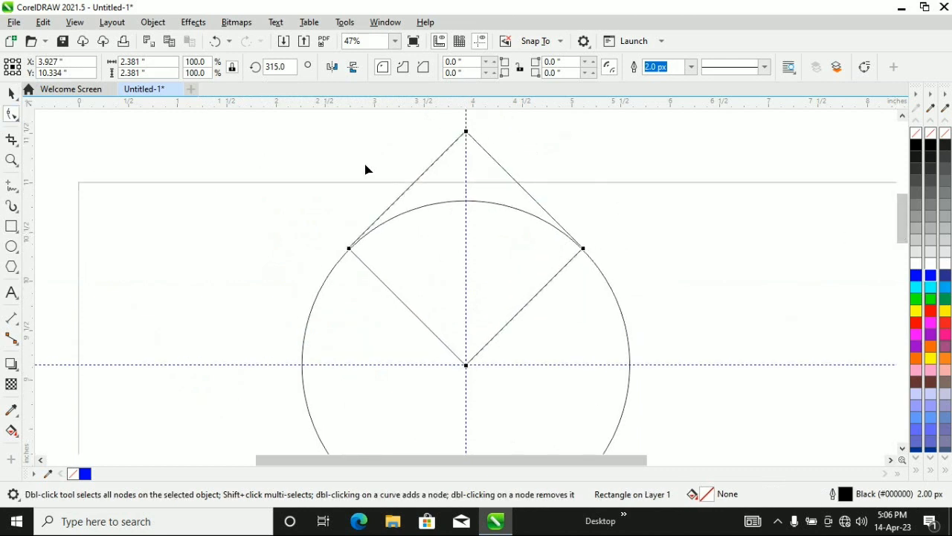
{"action": "right_click", "coordinate": [446, 162]}
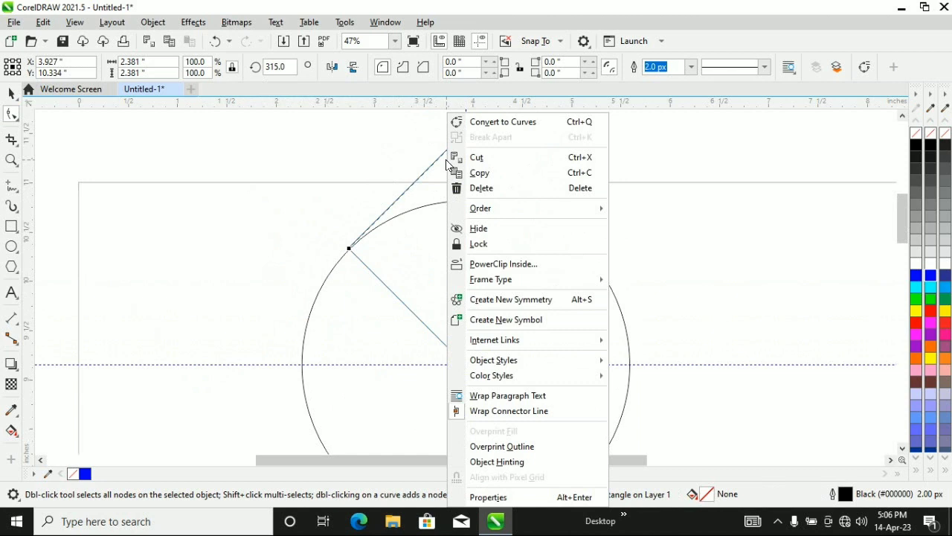
{"action": "left_click", "coordinate": [504, 123]}
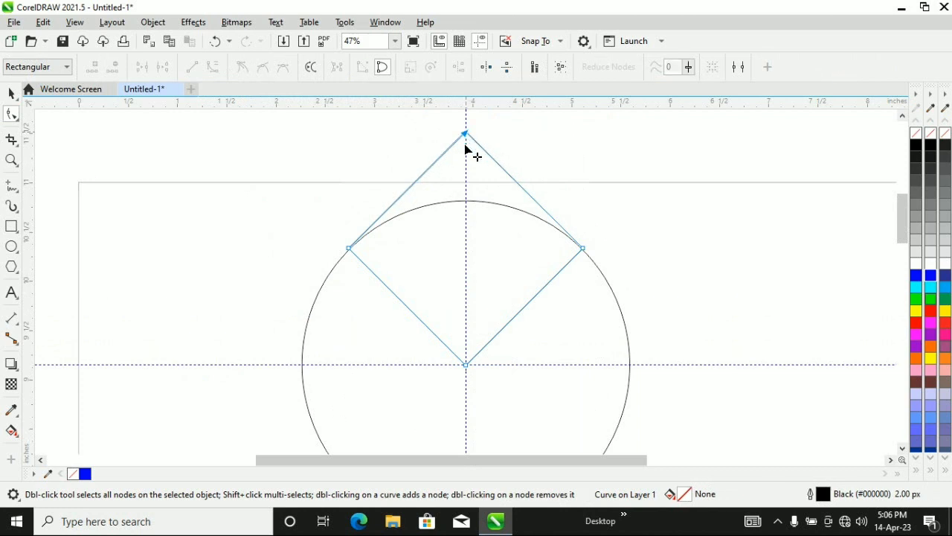
Drag the top node to the circle's top and side nodes near the centre line, forming a kite
{"action": "left_click_drag", "start_coordinate": [465, 134], "coordinate": [465, 202]}
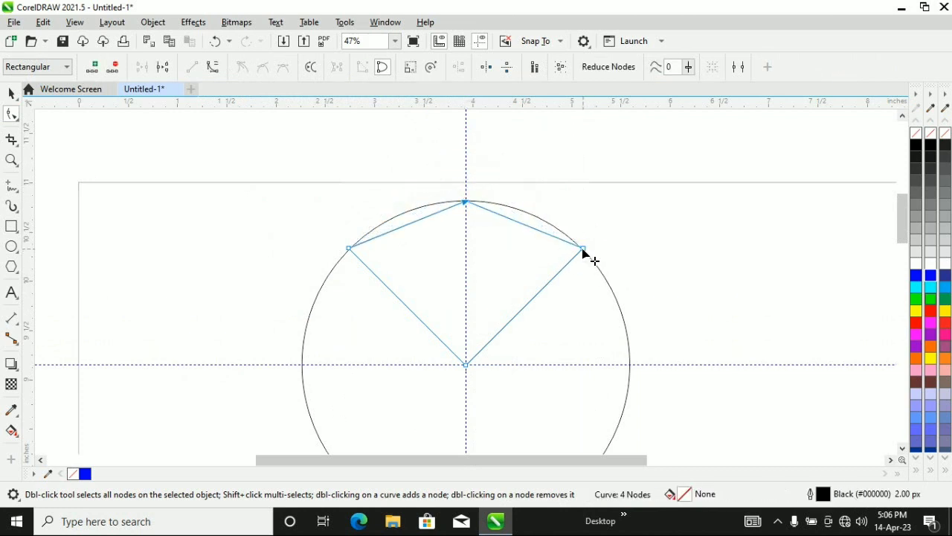
{"action": "left_click_drag", "start_coordinate": [583, 251], "coordinate": [482, 246]}
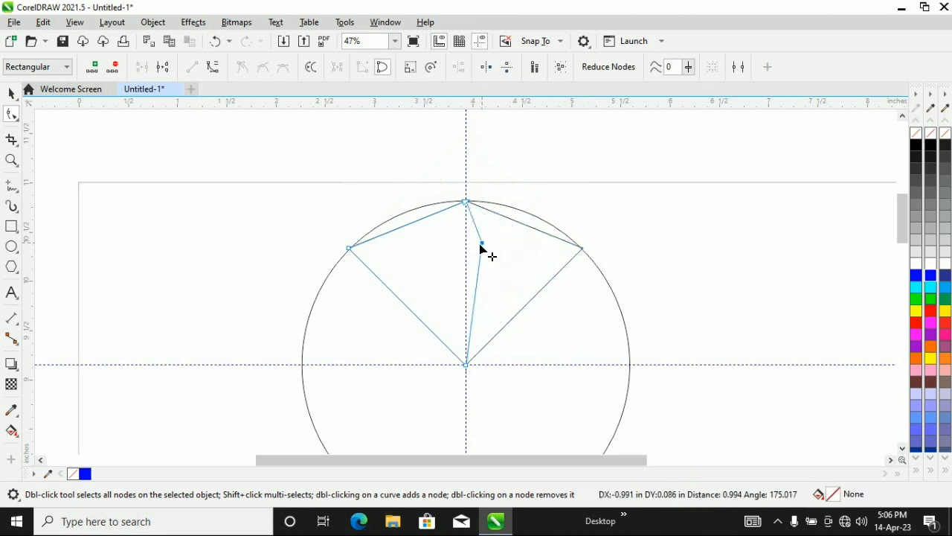
{"action": "left_click_drag", "start_coordinate": [482, 246], "coordinate": [479, 245]}
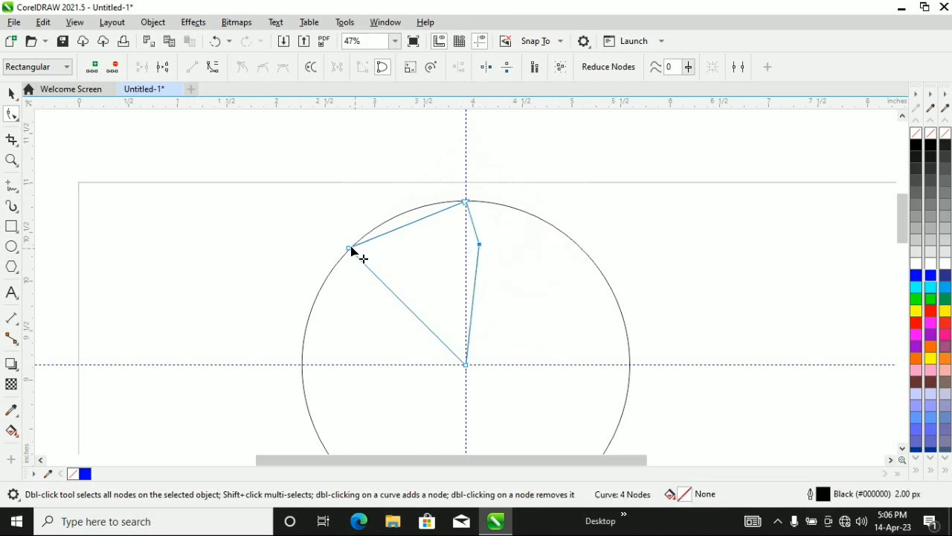
{"action": "left_click_drag", "start_coordinate": [348, 250], "coordinate": [454, 246]}
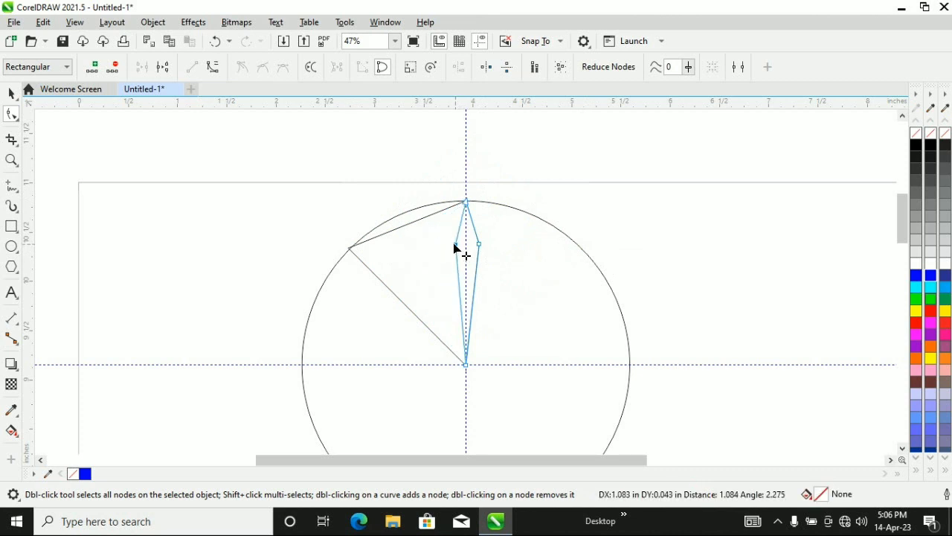
{"action": "left_click_drag", "start_coordinate": [455, 247], "coordinate": [456, 244]}
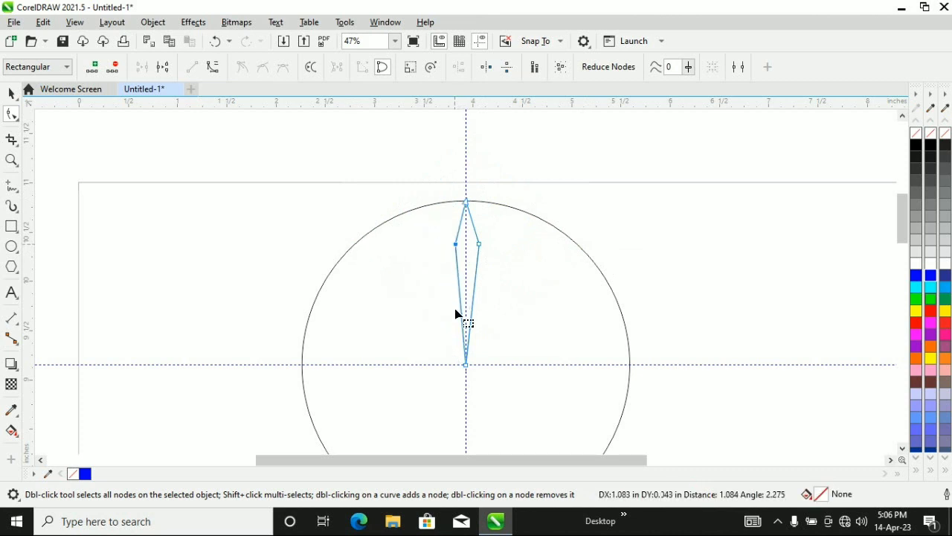
{"action": "left_click", "coordinate": [455, 246]}
Fill the spoke blue, remove its outline, and narrow it to about 70% width
{"action": "left_click", "coordinate": [12, 95]}
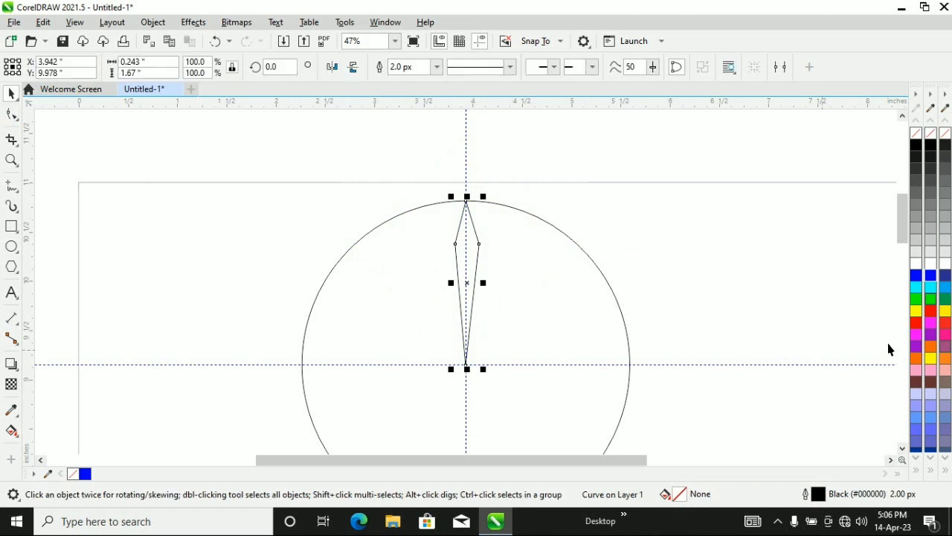
{"action": "left_click", "coordinate": [915, 276]}
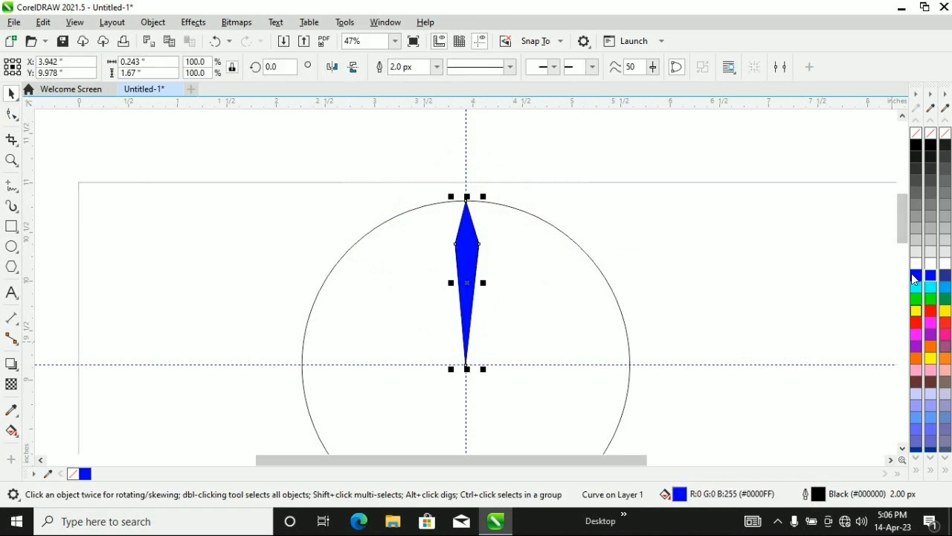
{"action": "right_click", "coordinate": [915, 135]}
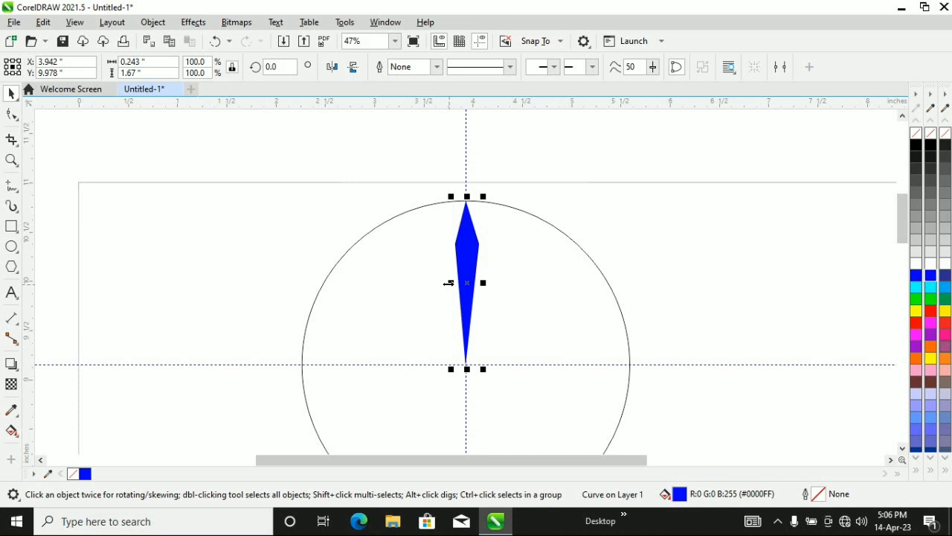
{"action": "left_click_drag", "start_coordinate": [448, 283], "coordinate": [453, 284]}
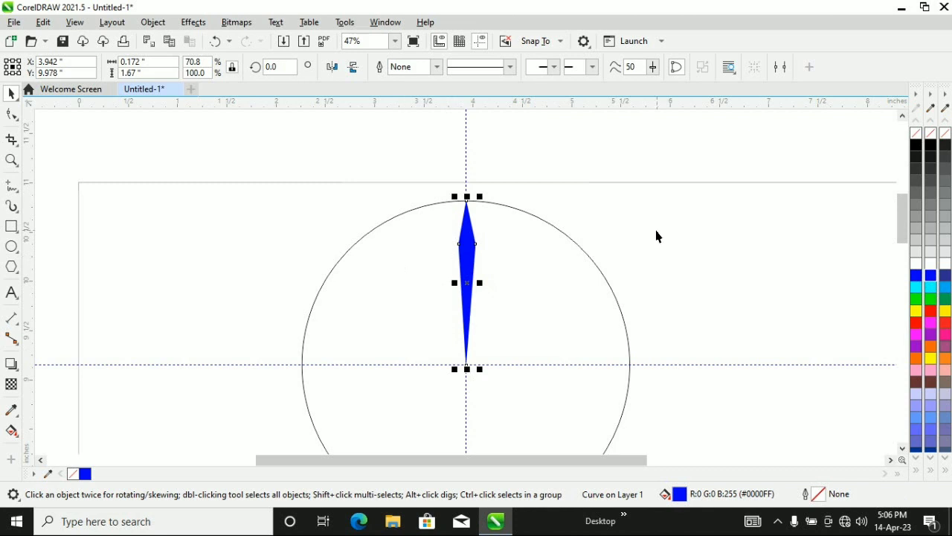
Move the spoke's rotation centre to its bottom tip and make 24 copies rotated 15°
{"action": "left_click", "coordinate": [466, 283]}
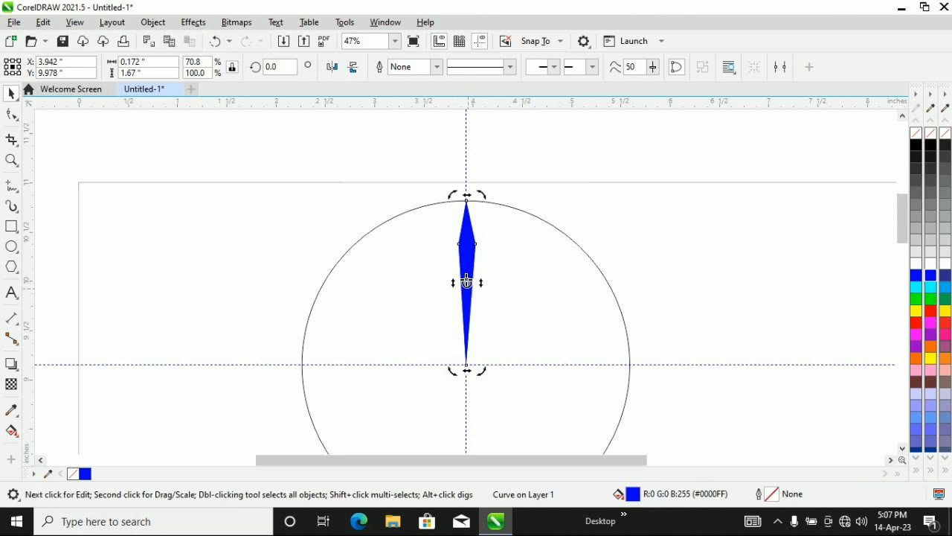
{"action": "left_click_drag", "start_coordinate": [466, 283], "coordinate": [466, 366]}
{"action": "key", "text": "alt+F8"}
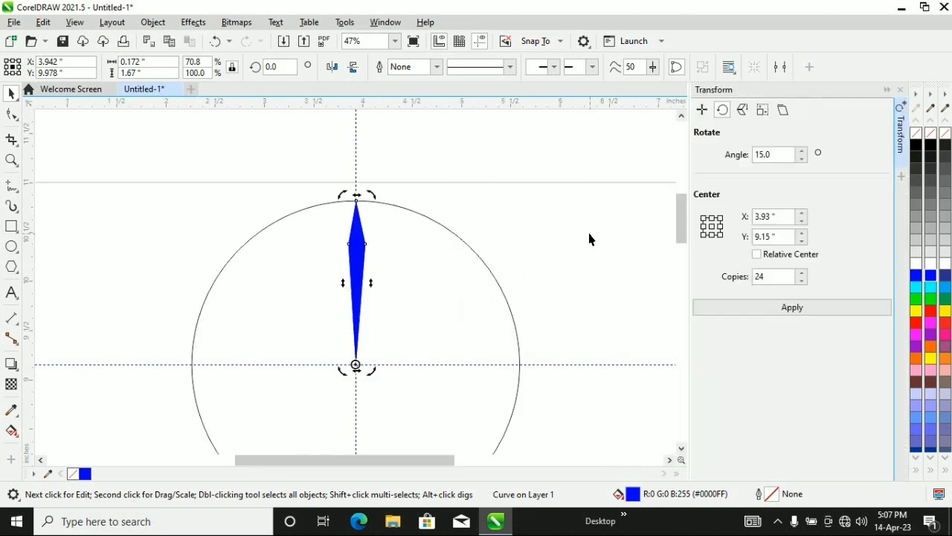
{"action": "double_click", "coordinate": [784, 153]}
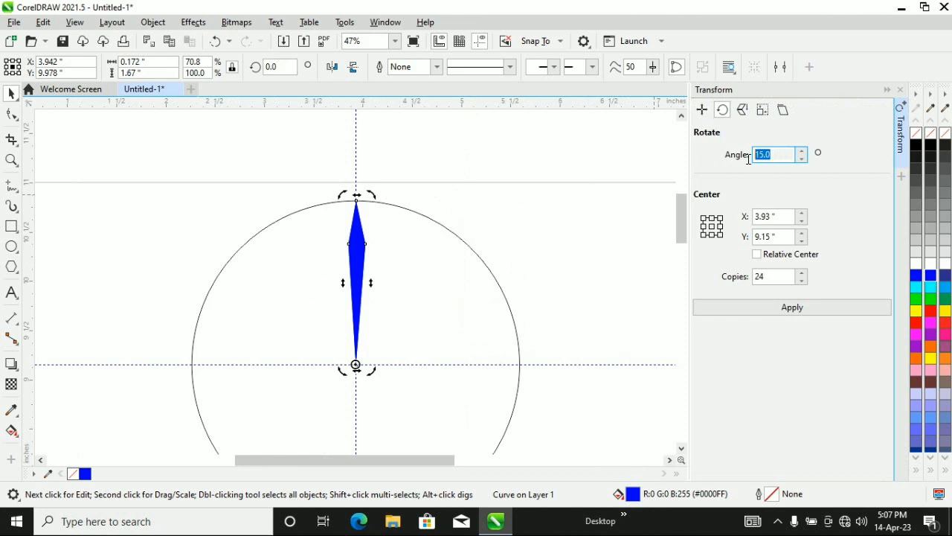
{"action": "double_click", "coordinate": [777, 276]}
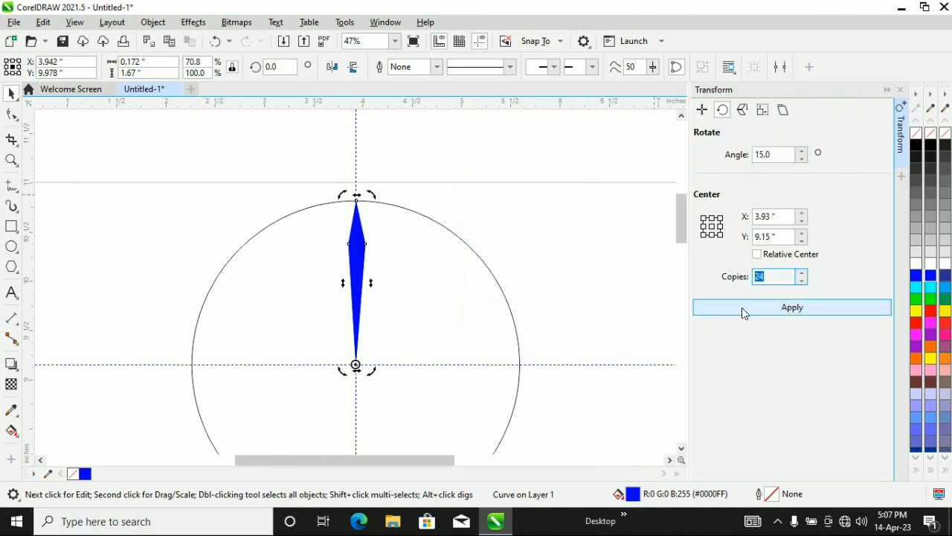
{"action": "left_click", "coordinate": [742, 307]}
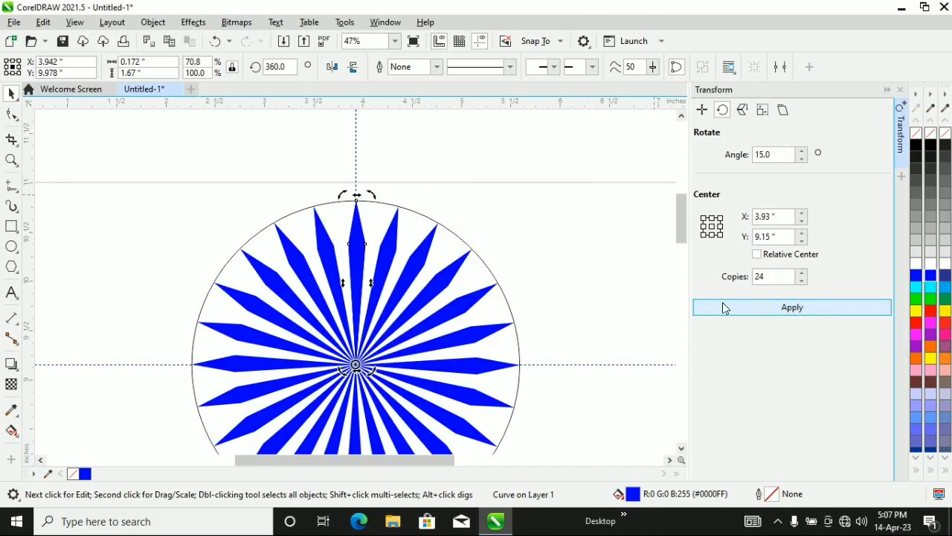
{"action": "scroll", "coordinate": [674, 276], "scroll_direction": "down", "scroll_amount": 2}
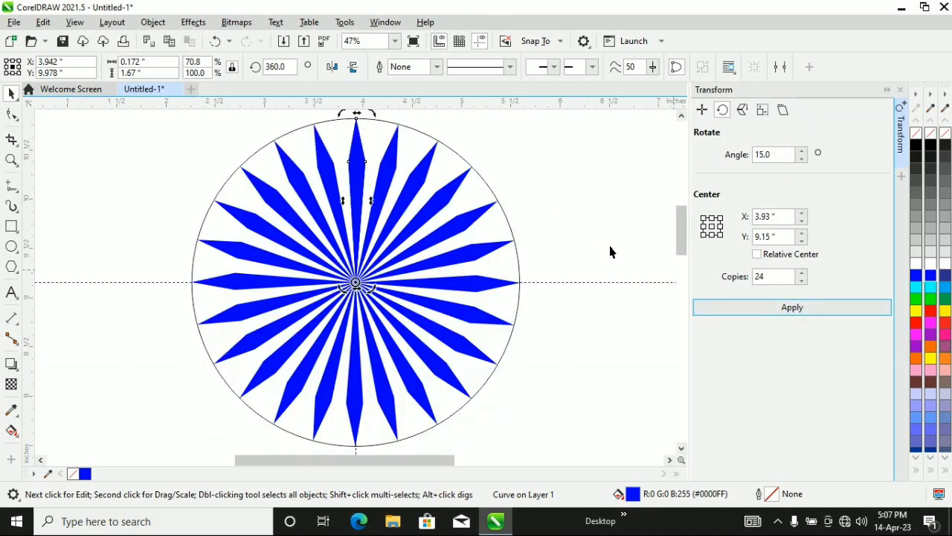
{"action": "left_click", "coordinate": [587, 221]}
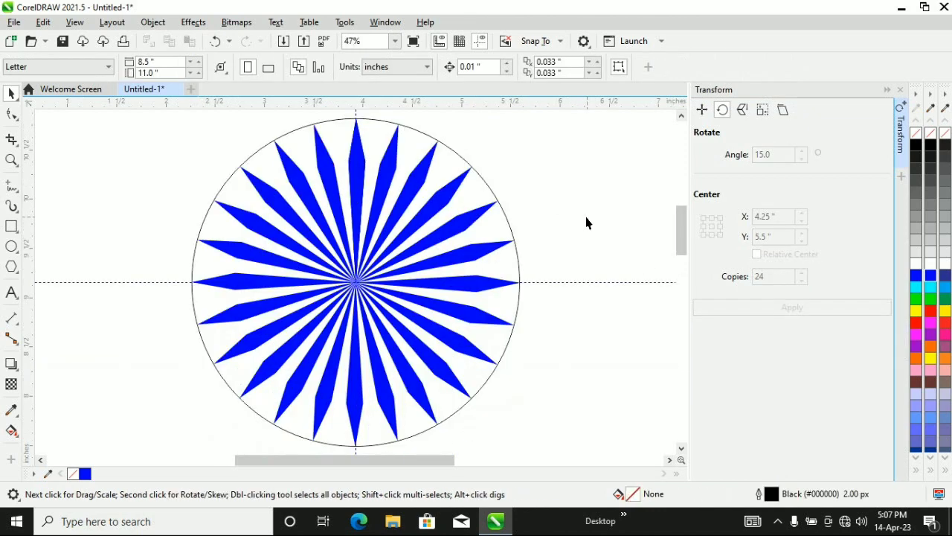
Draw a small 0.199-inch circle and move it to the spokes' centre
{"action": "left_click", "coordinate": [11, 247]}
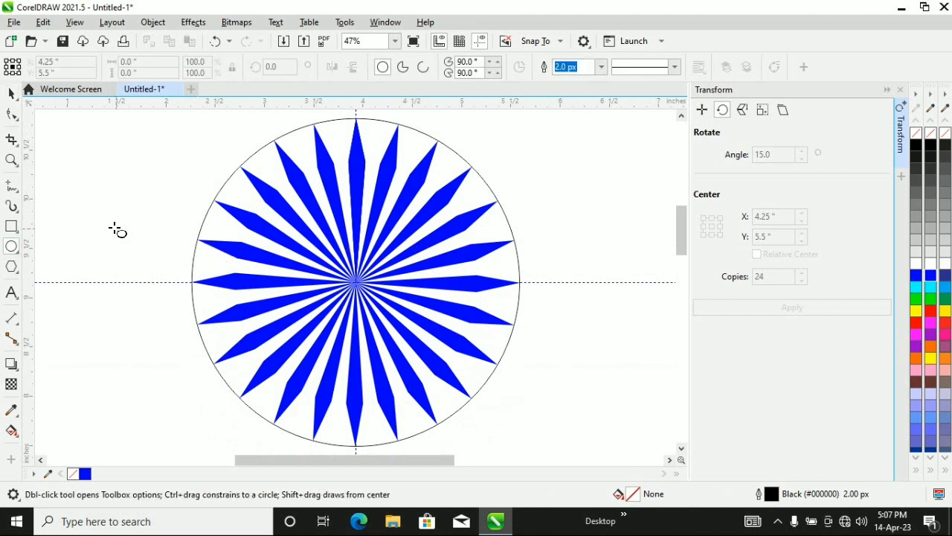
{"action": "left_click_drag", "start_coordinate": [110, 223], "coordinate": [140, 253]}
{"action": "key", "text": "space"}
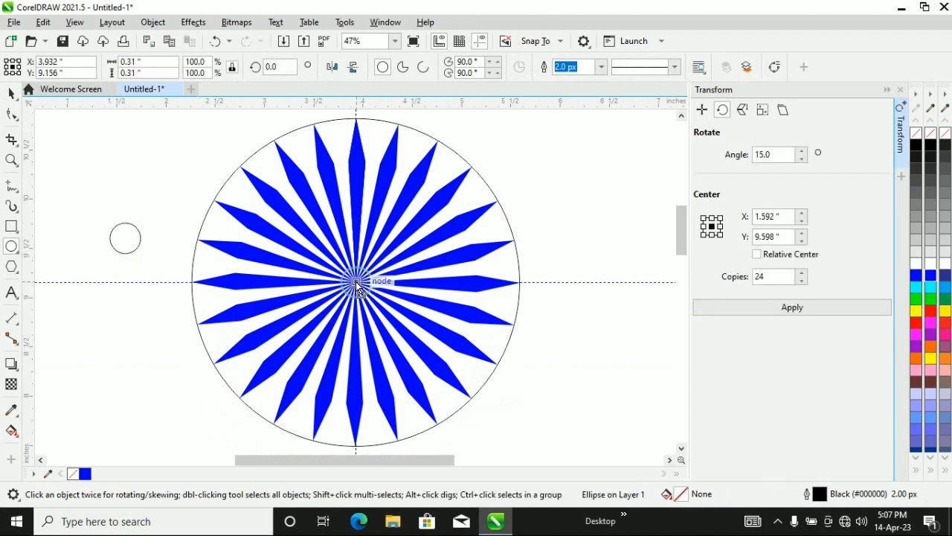
{"action": "left_click_drag", "start_coordinate": [356, 285], "coordinate": [369, 298]}
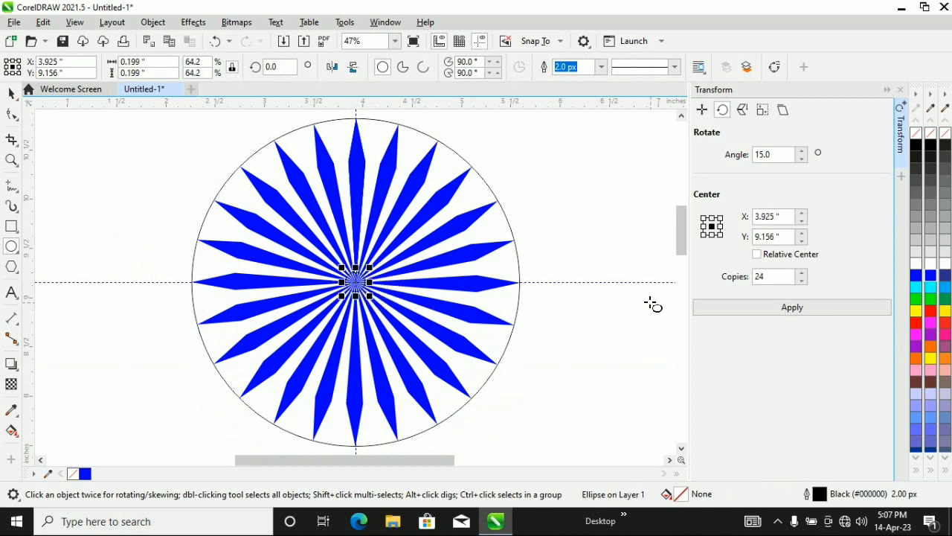
Give the hub circle a blue fill and blue outline, then deselect it
{"action": "left_click", "coordinate": [931, 276]}
{"action": "right_click", "coordinate": [931, 276]}
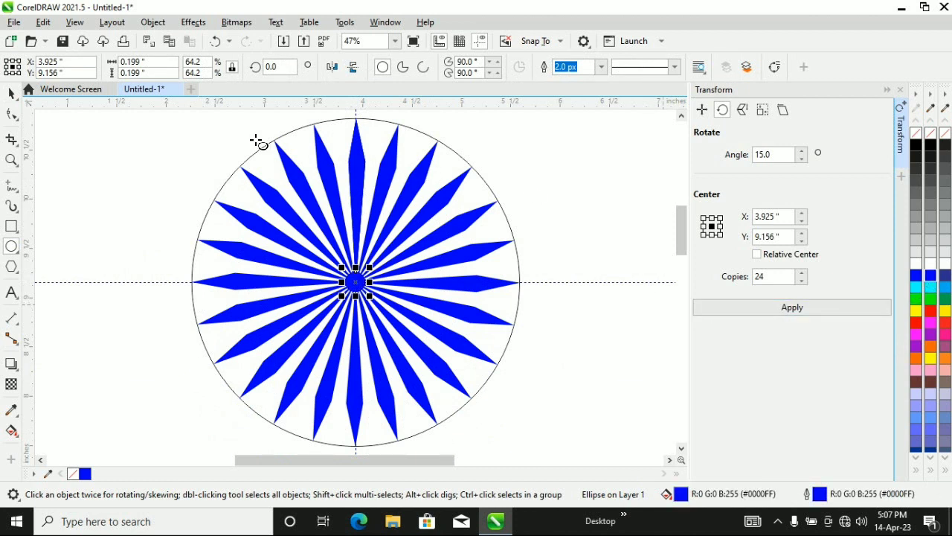
{"action": "left_click", "coordinate": [11, 93]}
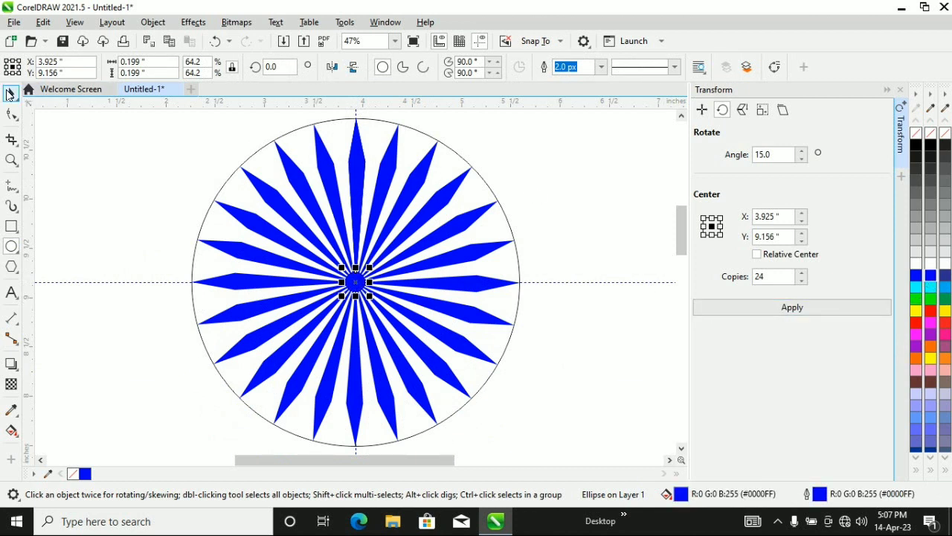
{"action": "left_click", "coordinate": [90, 160]}
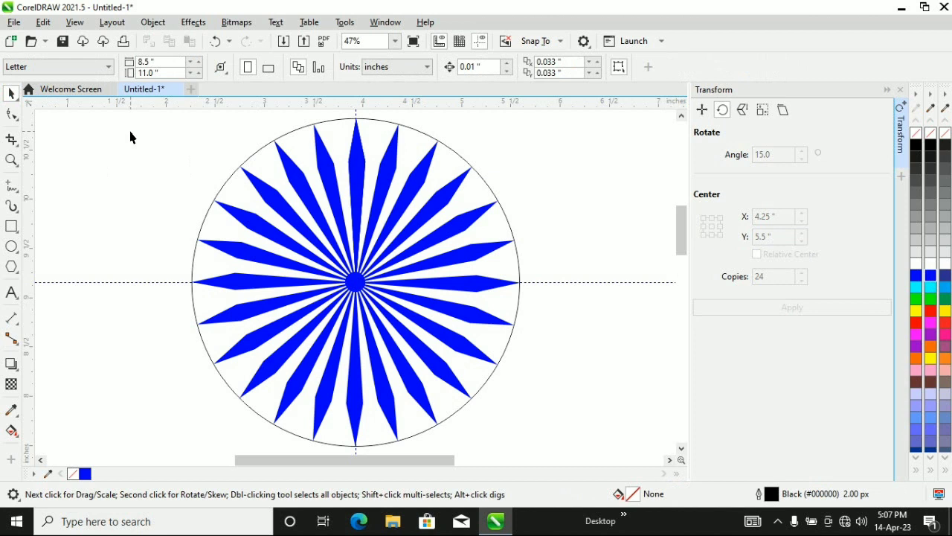
Give the large outer circle a blue 5.0 px outline
{"action": "left_click", "coordinate": [253, 160]}
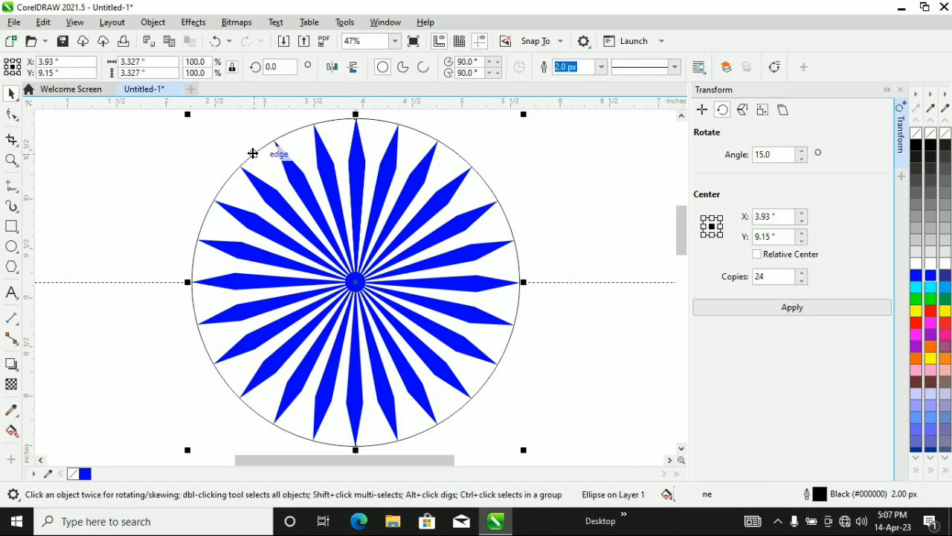
{"action": "right_click", "coordinate": [930, 278]}
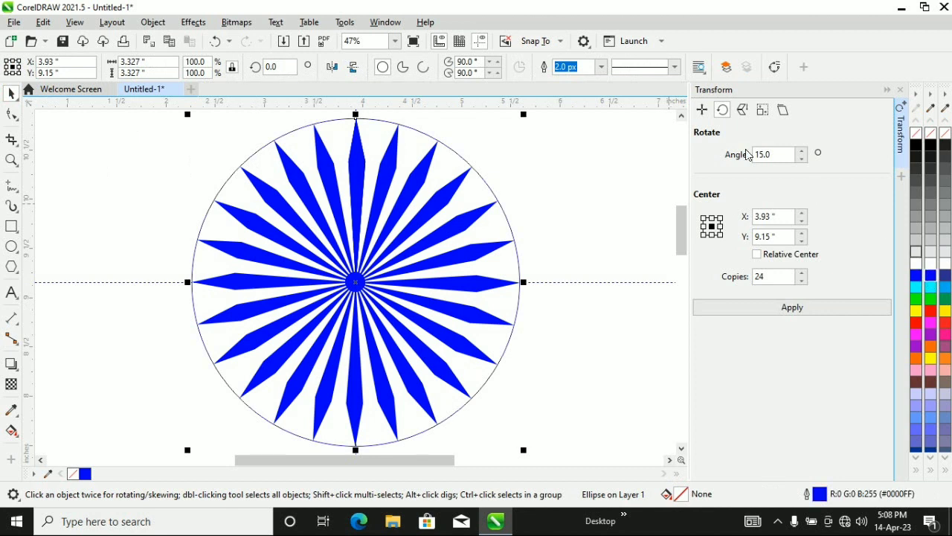
{"action": "left_click", "coordinate": [602, 67]}
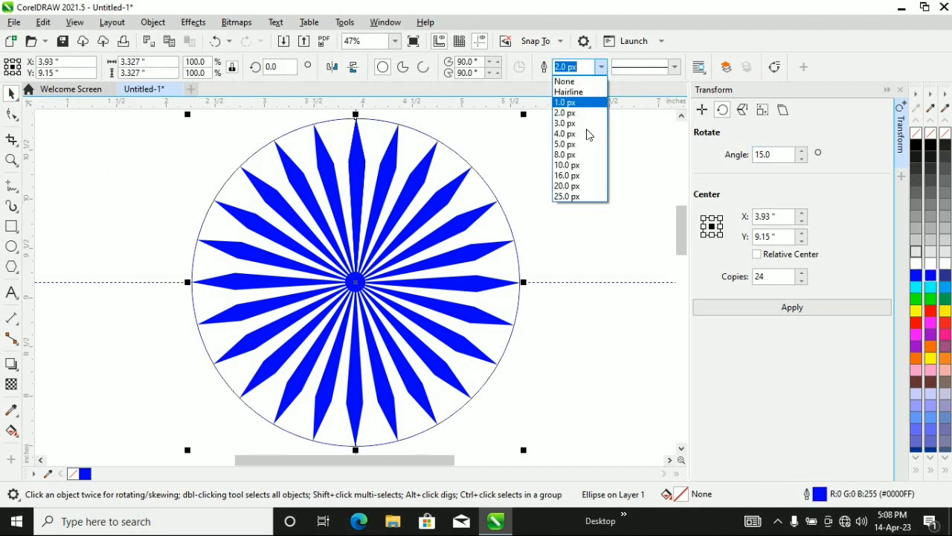
{"action": "left_click", "coordinate": [571, 144]}
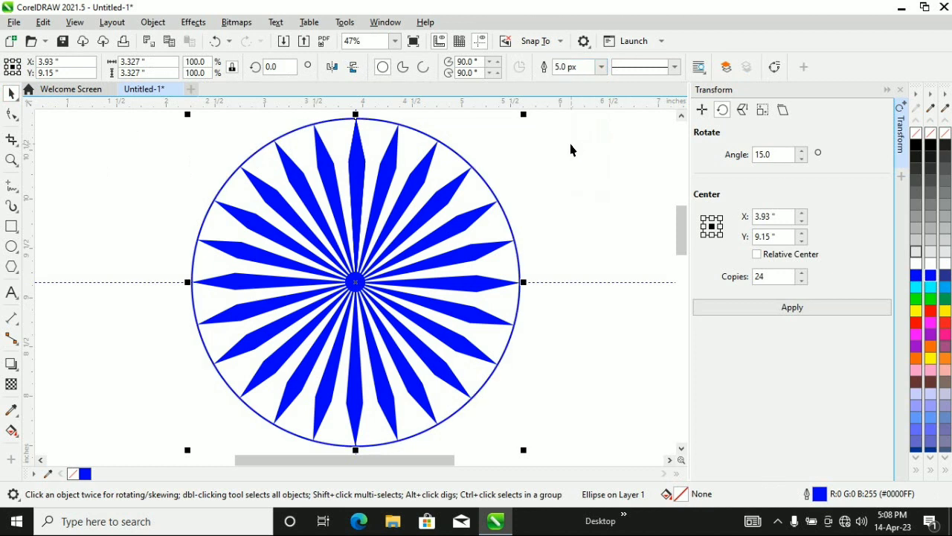
{"action": "left_click", "coordinate": [575, 161]}
{"action": "left_click", "coordinate": [11, 247]}
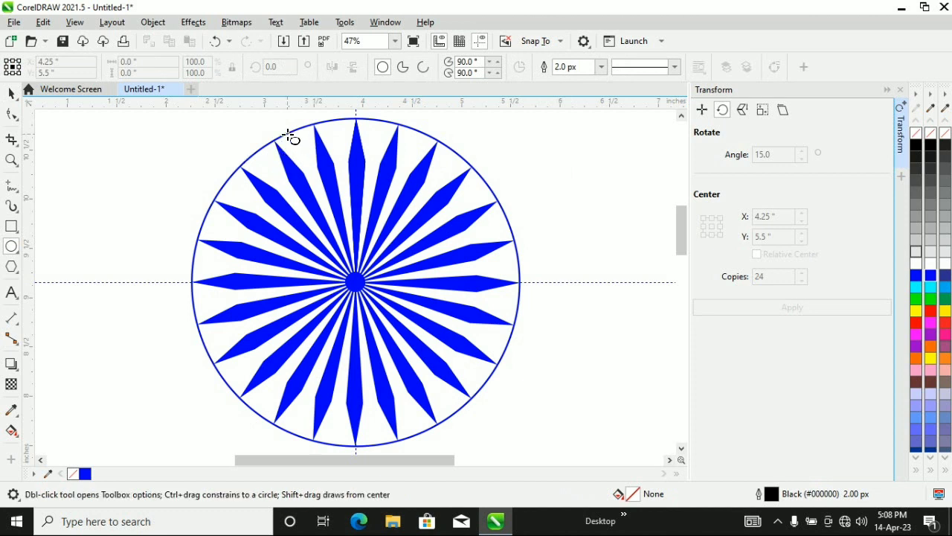
Draw a small dot near the top of the rim with blue fill and outline
{"action": "left_click_drag", "start_coordinate": [291, 135], "coordinate": [314, 145]}
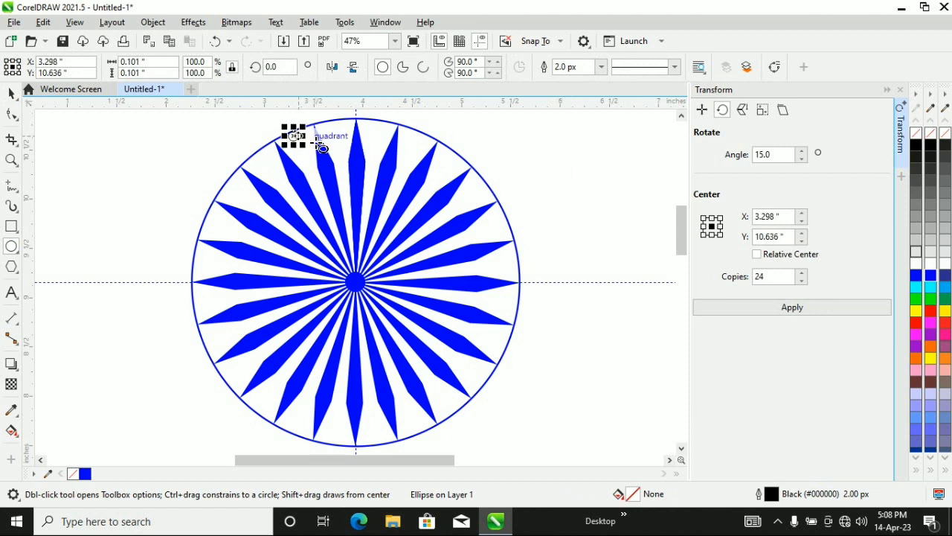
{"action": "left_click", "coordinate": [931, 276]}
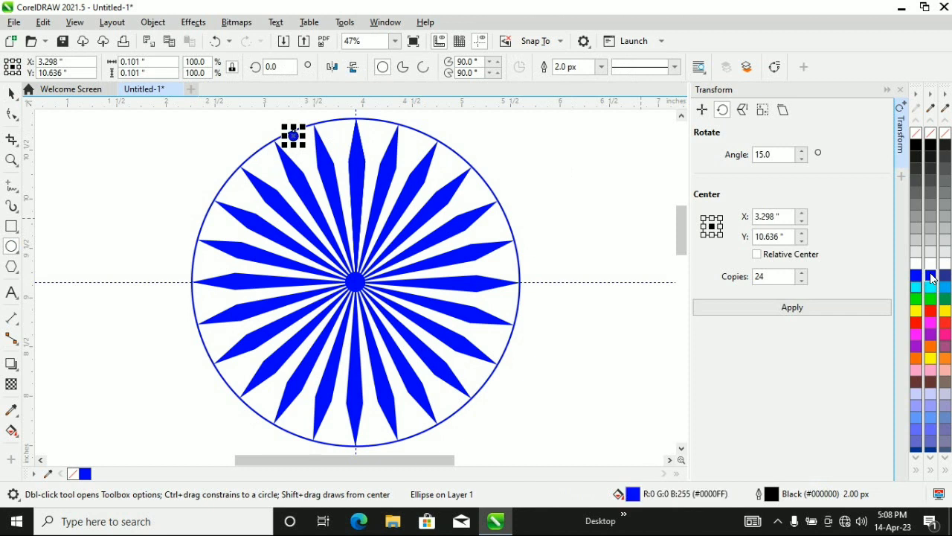
{"action": "right_click", "coordinate": [933, 277]}
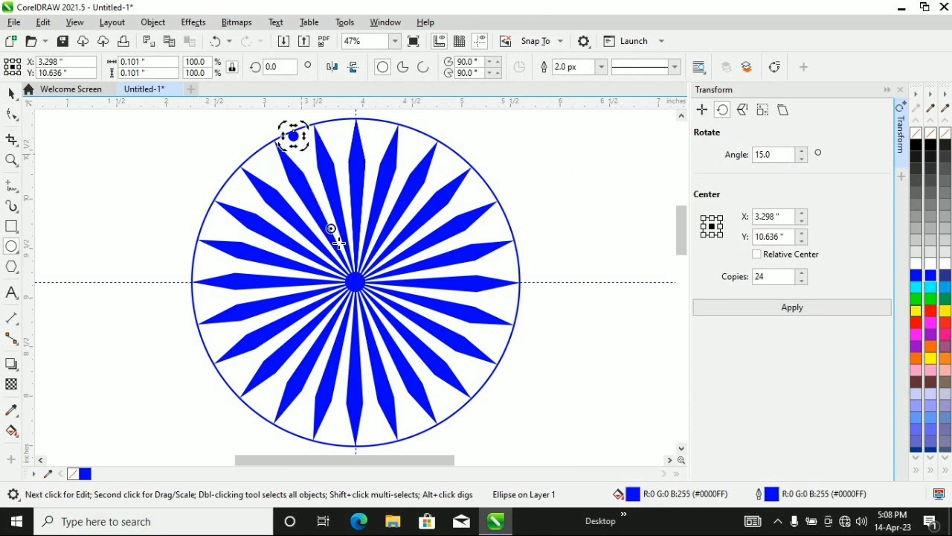
Set the dot's rotation centre to the wheel centre and make 24 copies 15° apart
{"action": "left_click_drag", "start_coordinate": [354, 281], "coordinate": [356, 282]}
{"action": "left_click", "coordinate": [10, 97]}
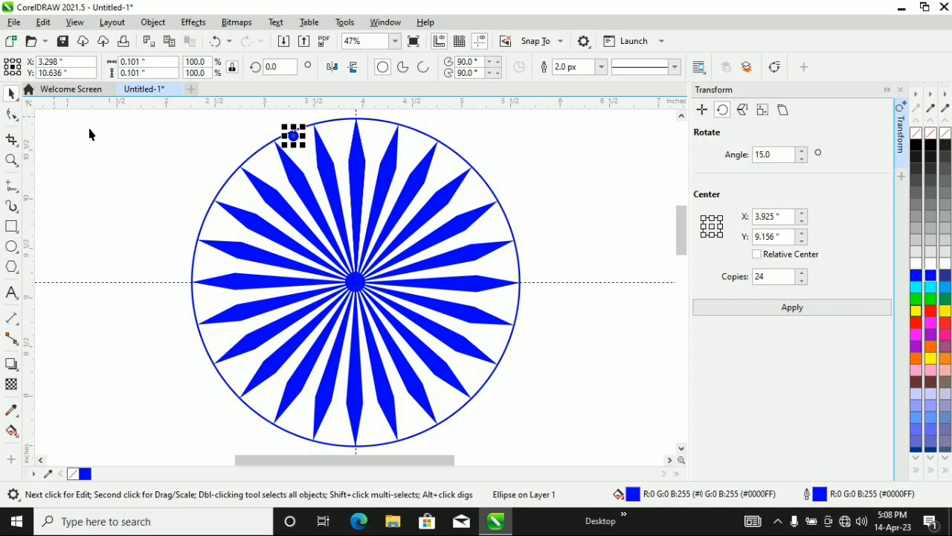
{"action": "left_click", "coordinate": [293, 134]}
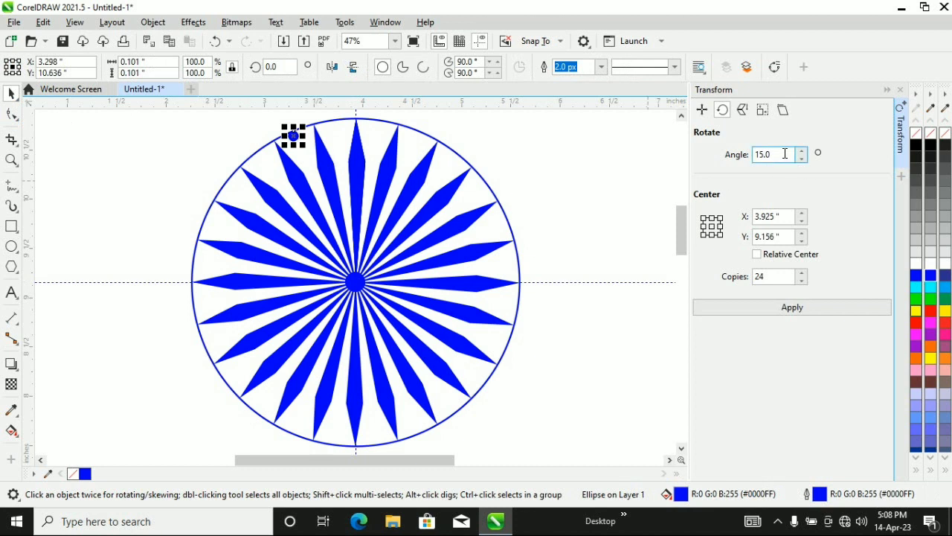
{"action": "left_click", "coordinate": [767, 310]}
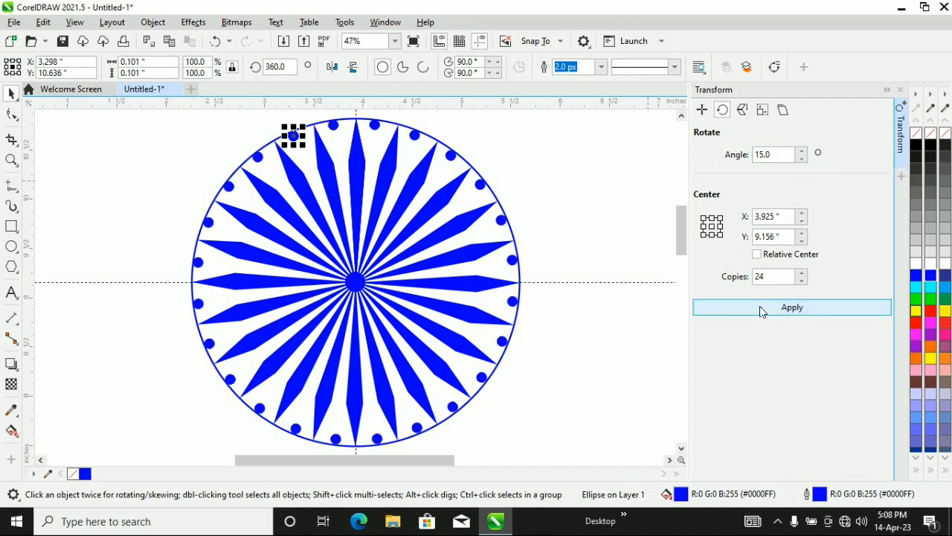
{"action": "left_click", "coordinate": [589, 200]}
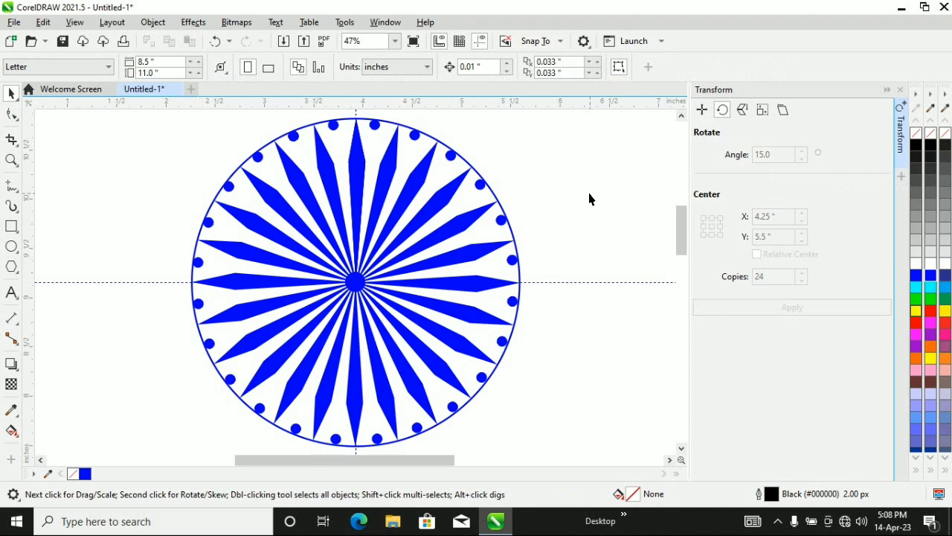
Close the Transform docker and hide the guidelines from the View menu
{"action": "left_click", "coordinate": [901, 89]}
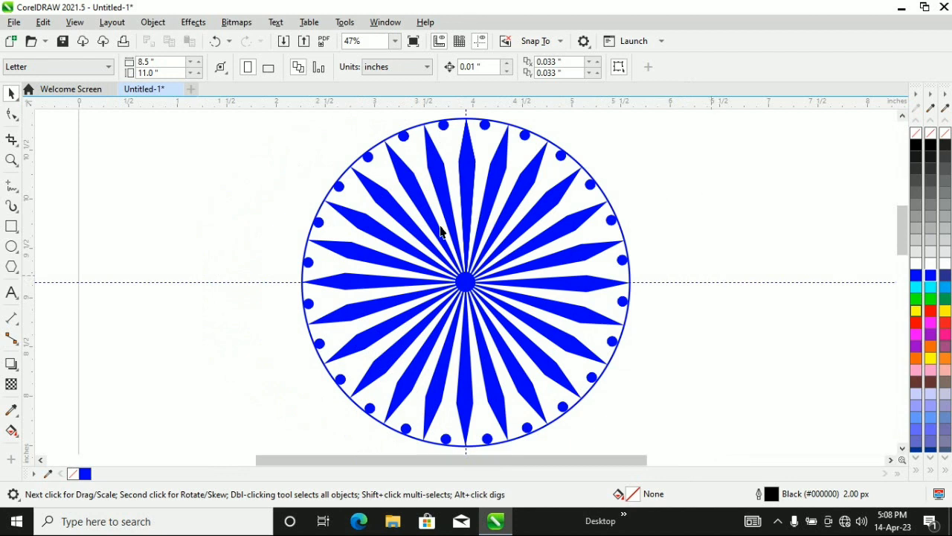
{"action": "left_click", "coordinate": [75, 22]}
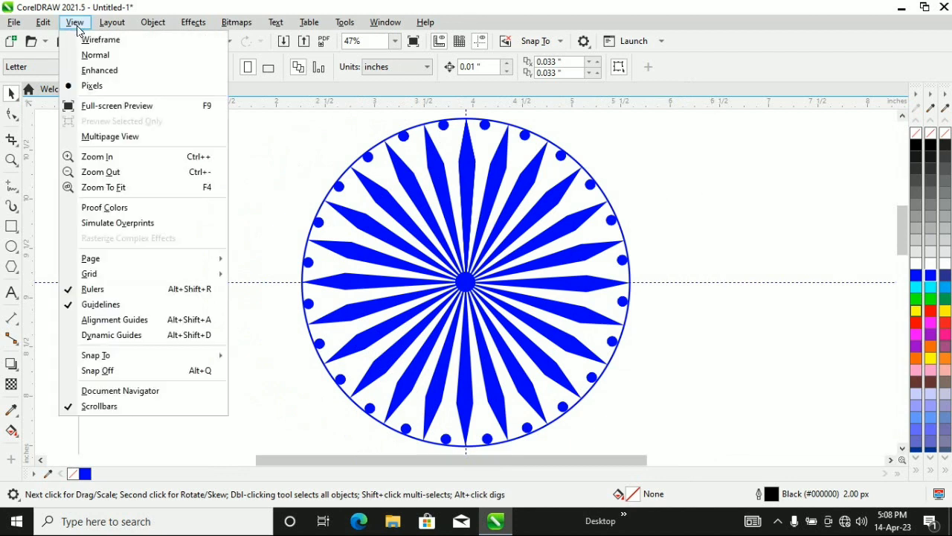
{"action": "left_click", "coordinate": [74, 308]}
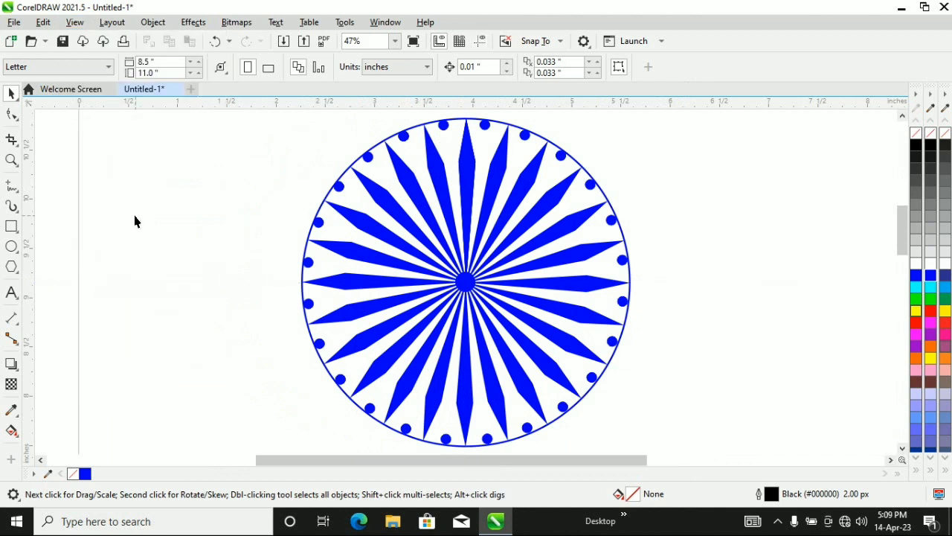